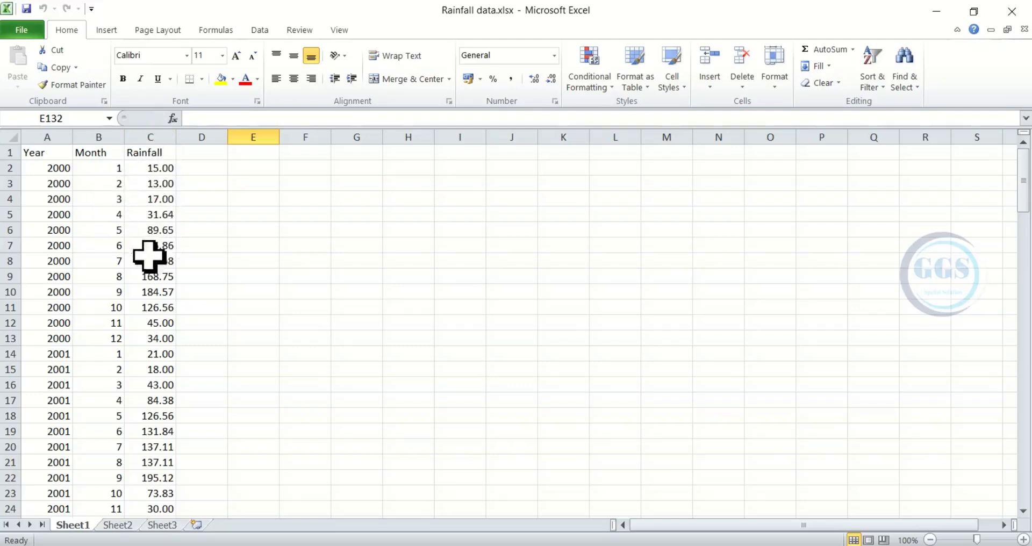
Step: Examine the Year, Month and Rainfall columns for 2000 and 2001 in the rainfall workbook and close it
left_click_drag(43, 167, 56, 338)
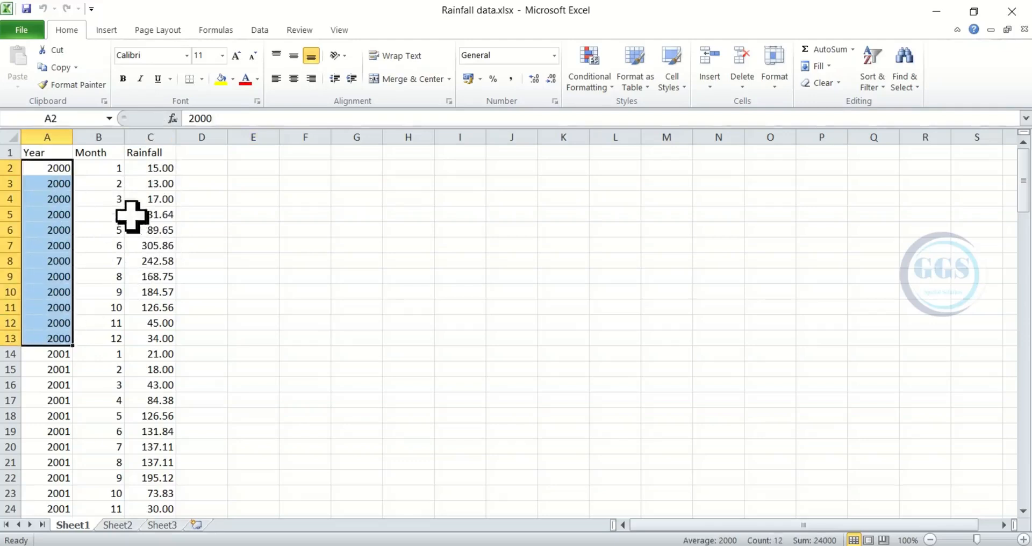
left_click_drag(98, 166, 116, 327)
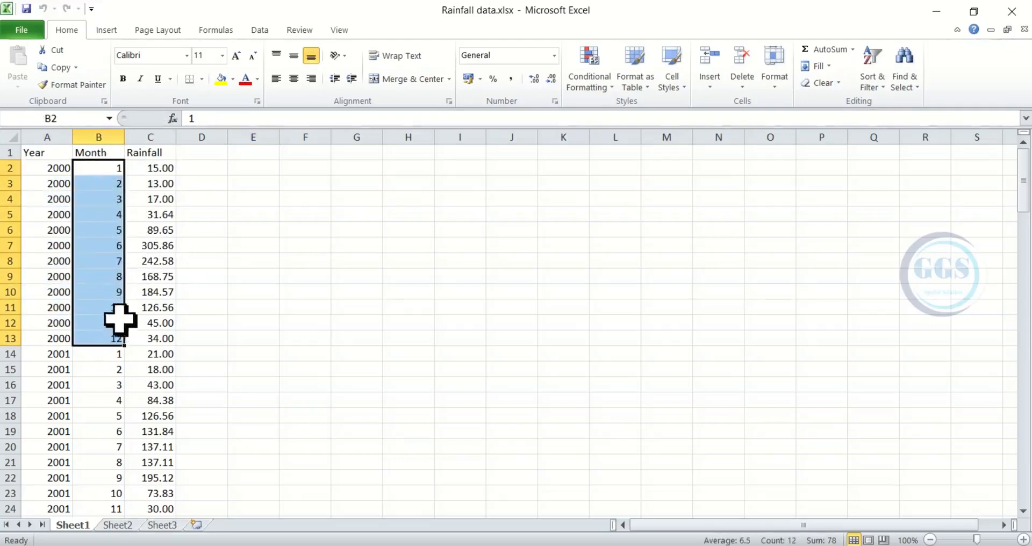
left_click_drag(157, 168, 164, 339)
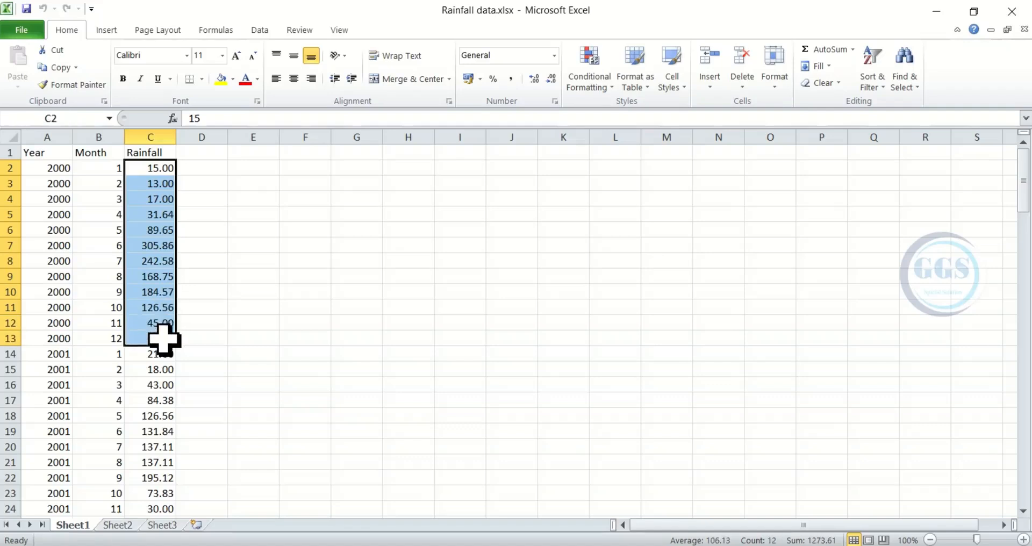
left_click_drag(55, 358, 67, 495)
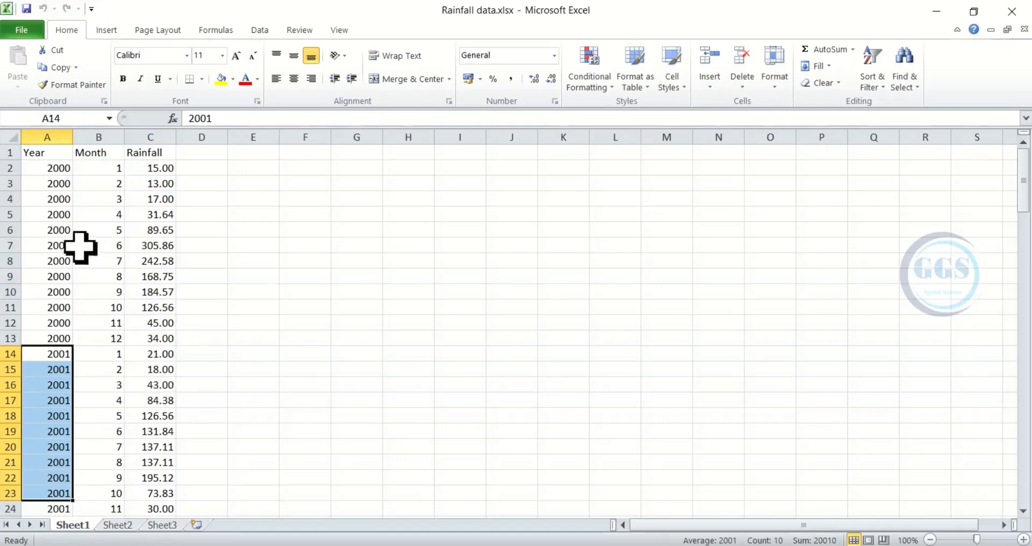
left_click(56, 182)
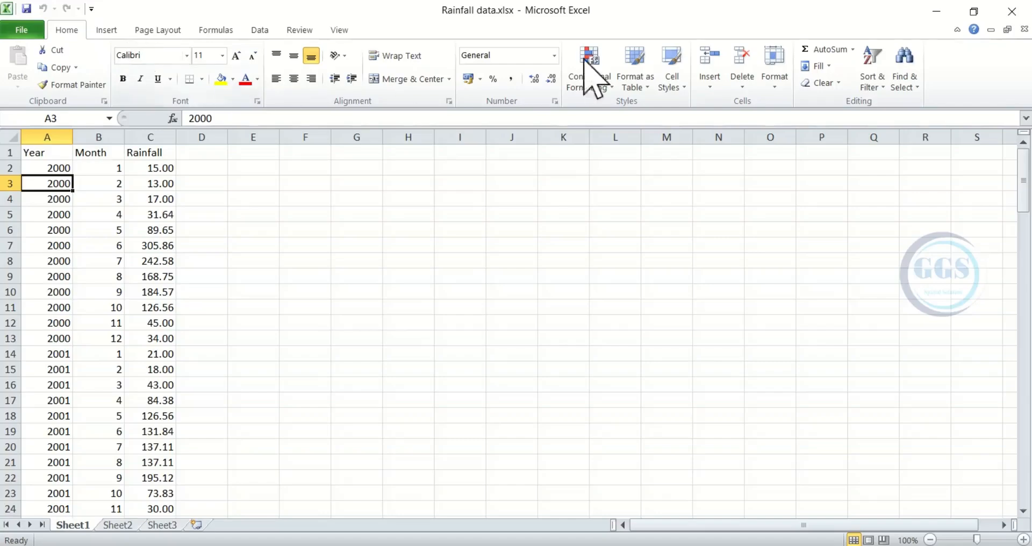
left_click(1011, 11)
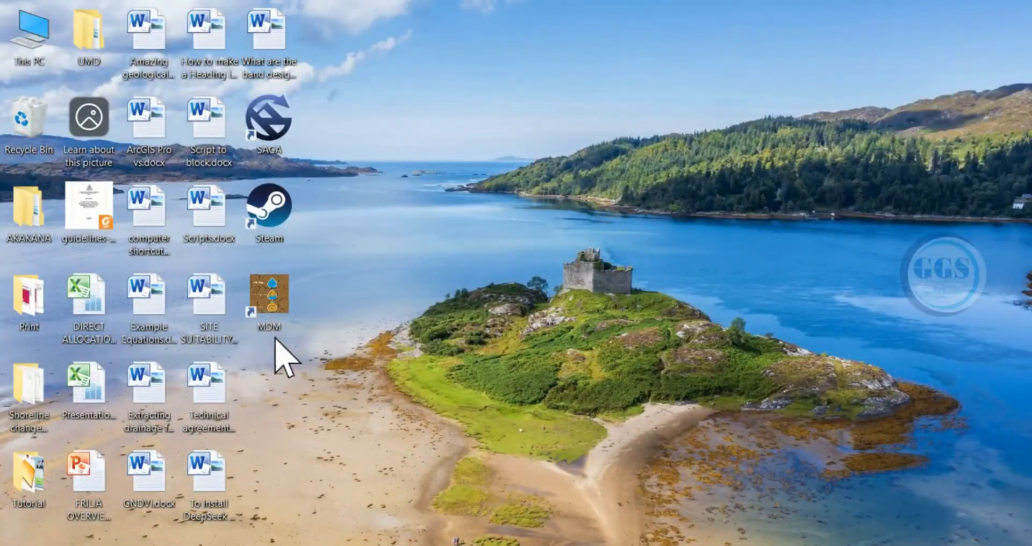
Step: Switch to MDM and open the first sheet of Rainfall data.xlsx as the precipitation data file
double_click(266, 310)
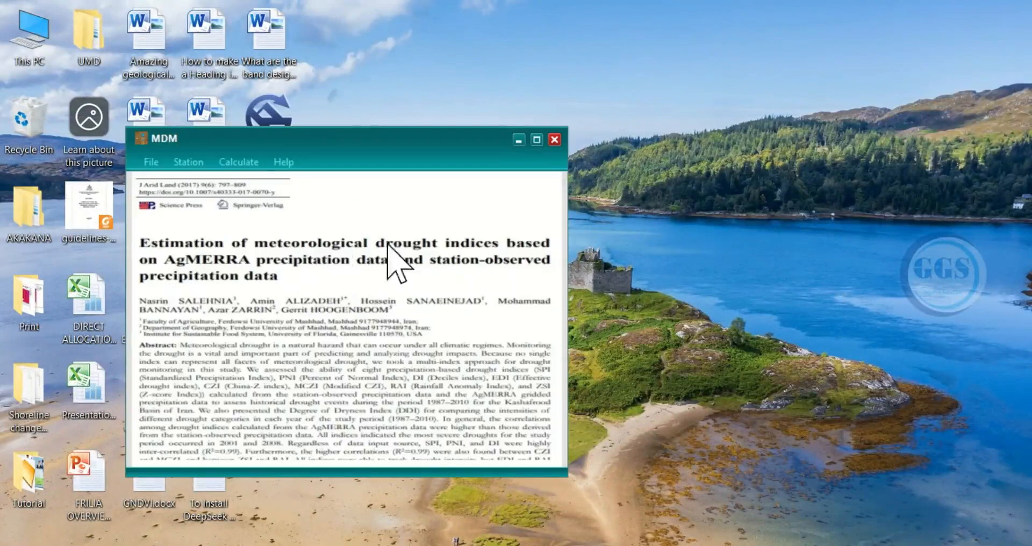
left_click(536, 142)
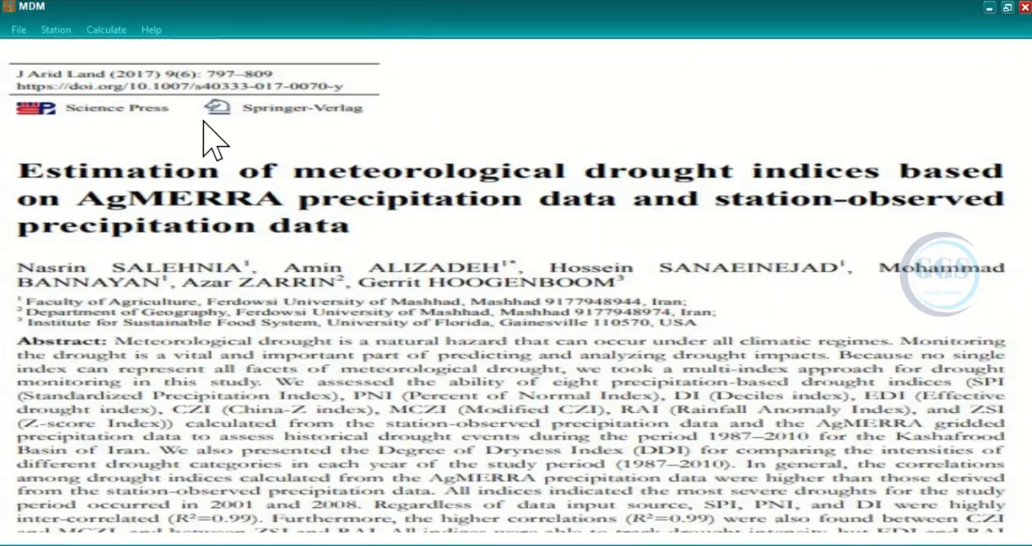
left_click(19, 31)
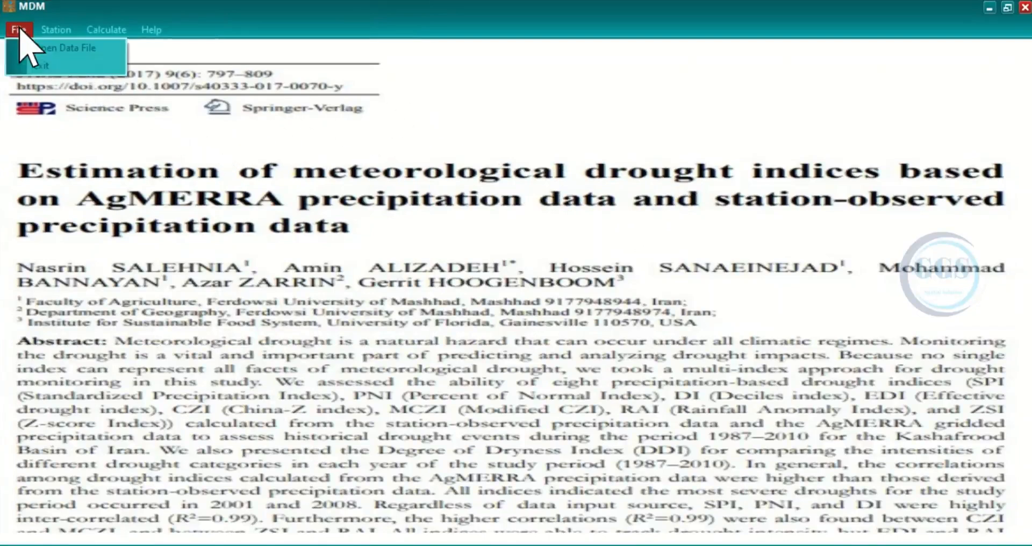
left_click(60, 51)
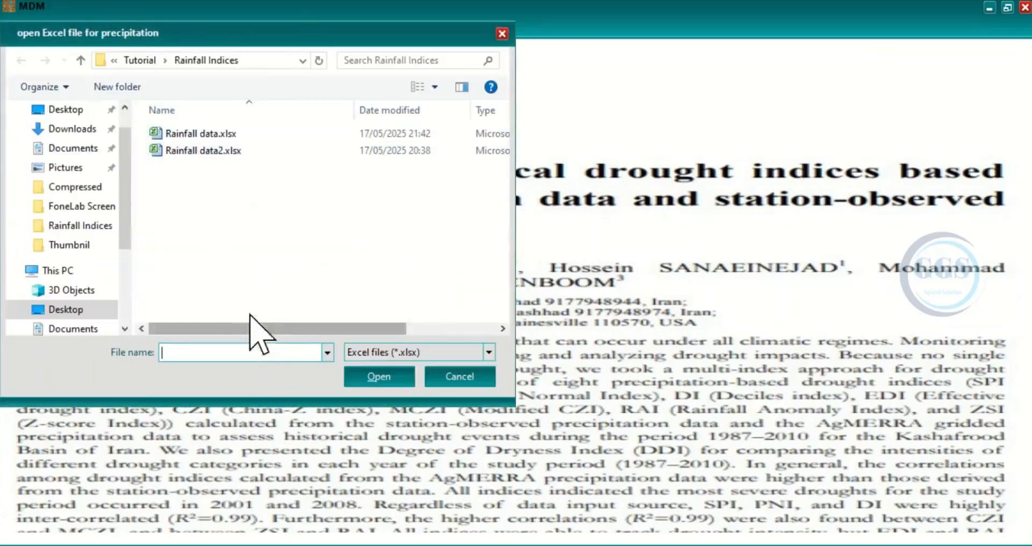
left_click(195, 134)
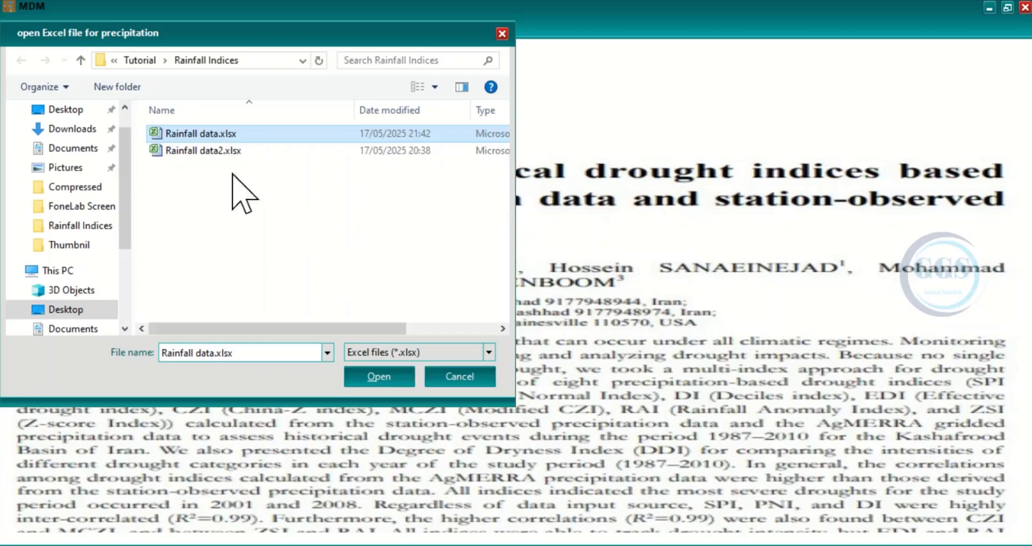
left_click(382, 379)
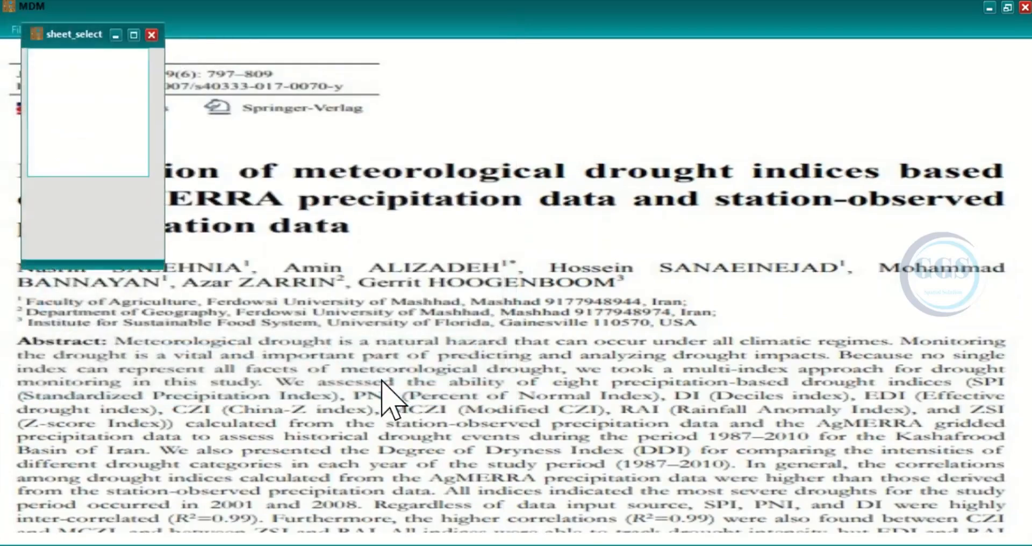
double_click(46, 56)
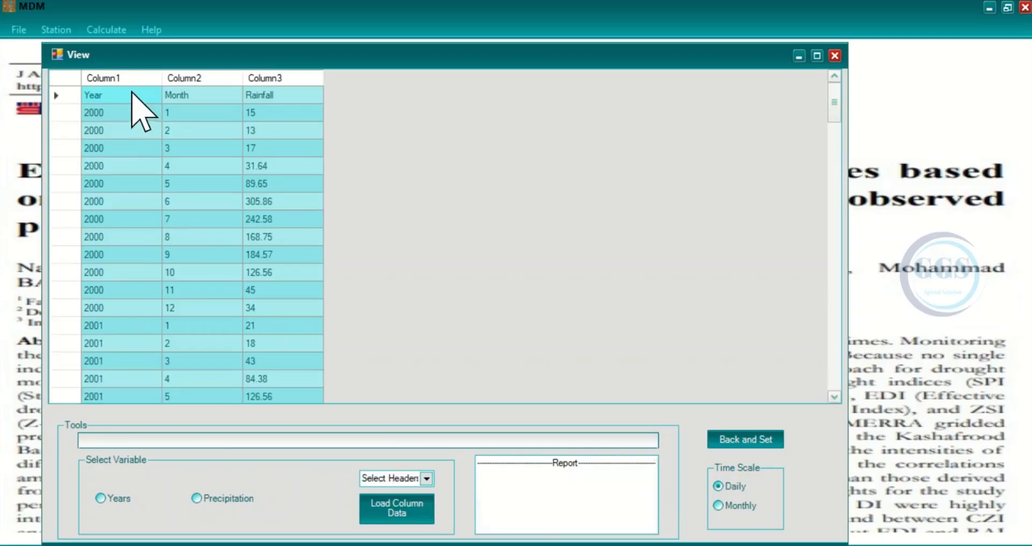
Step: Maximize the data view and load Column1 as the Years variable, dismissing the row warning
left_click(817, 56)
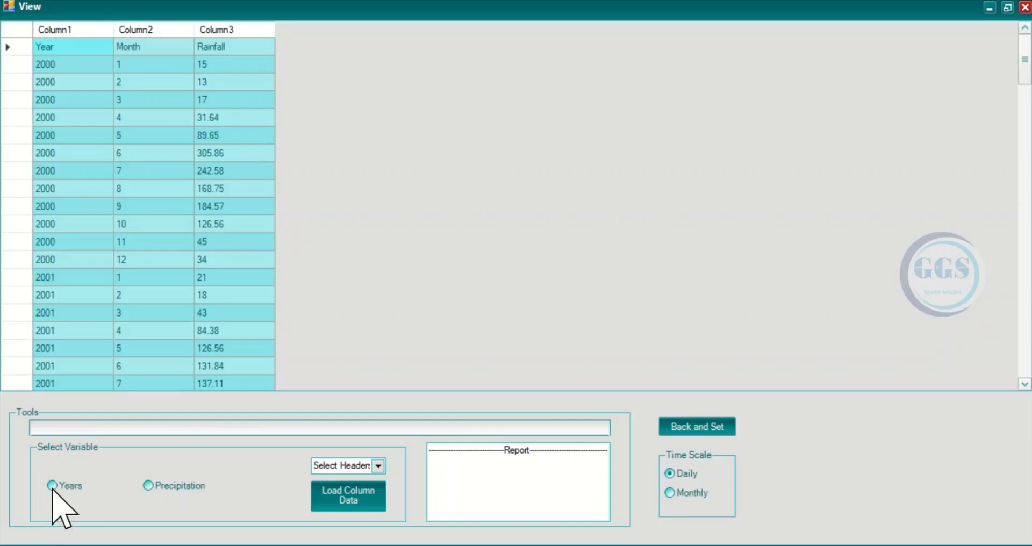
left_click(378, 466)
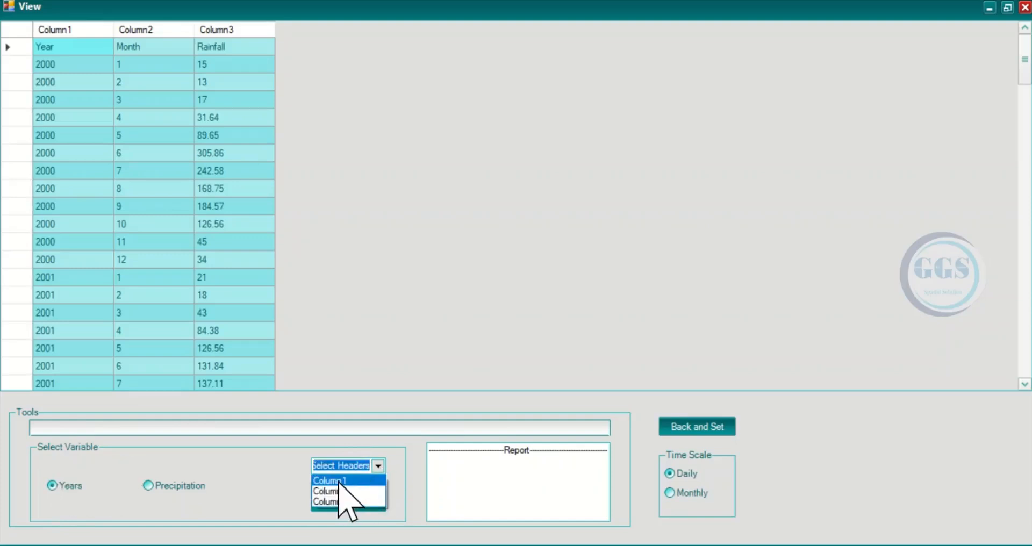
left_click(337, 481)
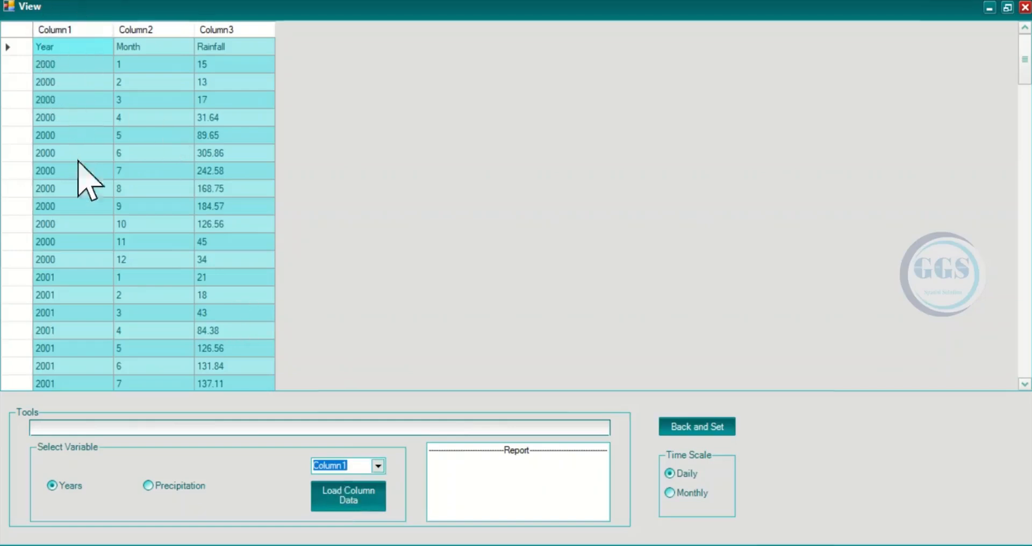
left_click(353, 497)
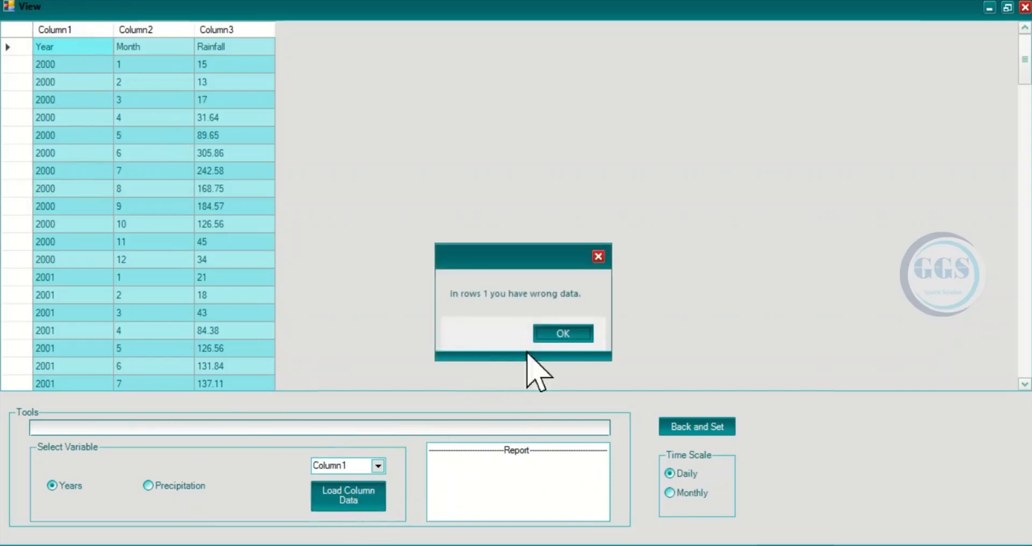
left_click(570, 334)
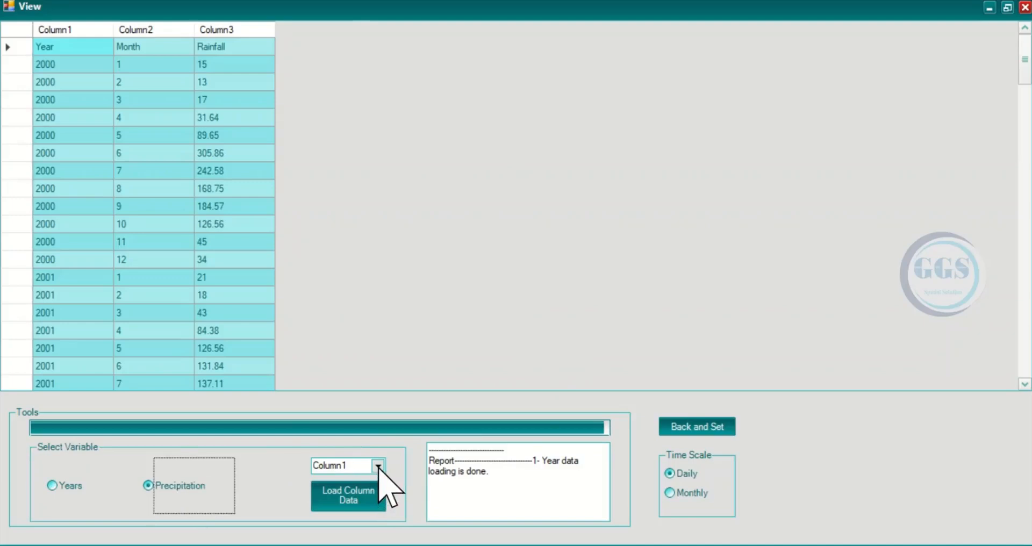
Step: Load Column3 as the Precipitation variable and apply the data with a Monthly time scale
left_click(379, 467)
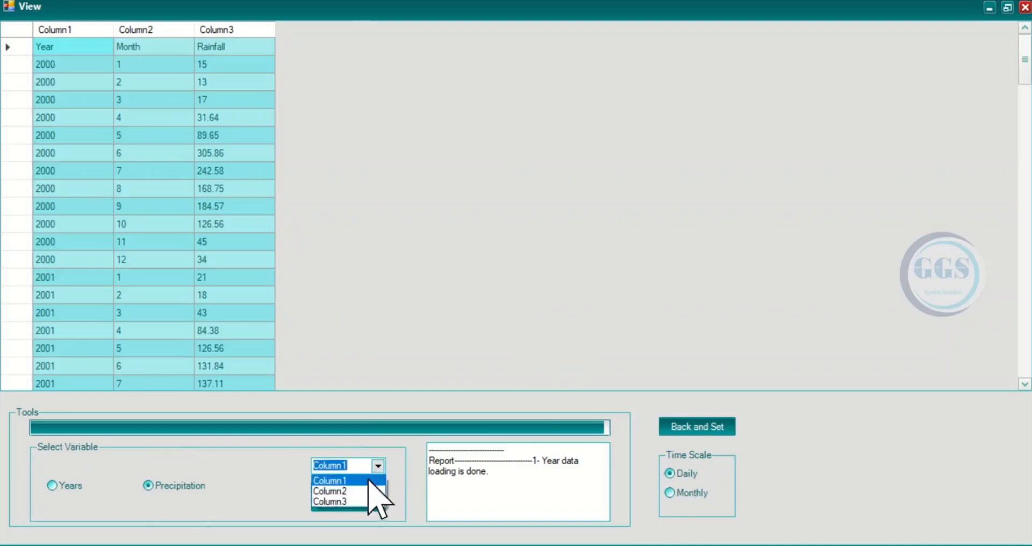
left_click(333, 502)
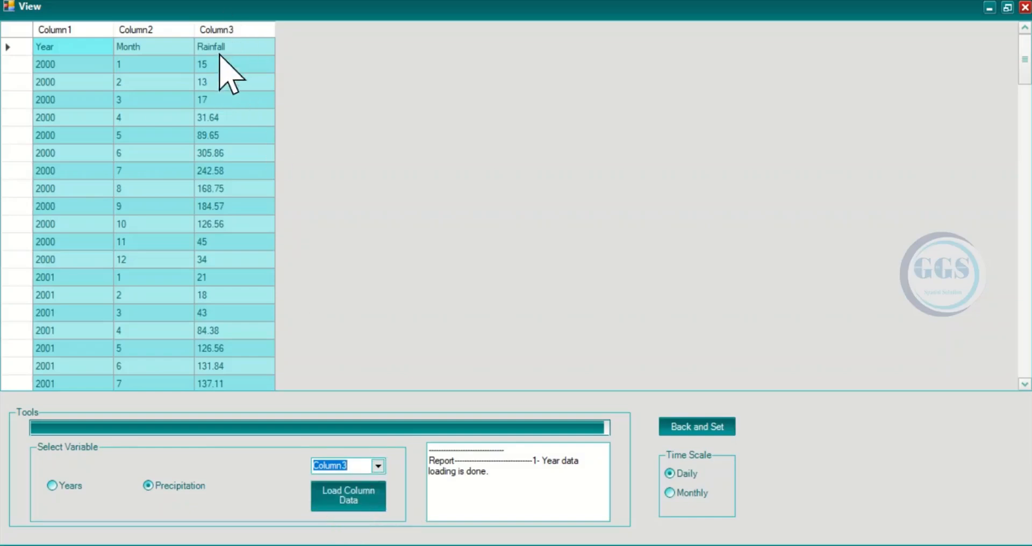
left_click(355, 501)
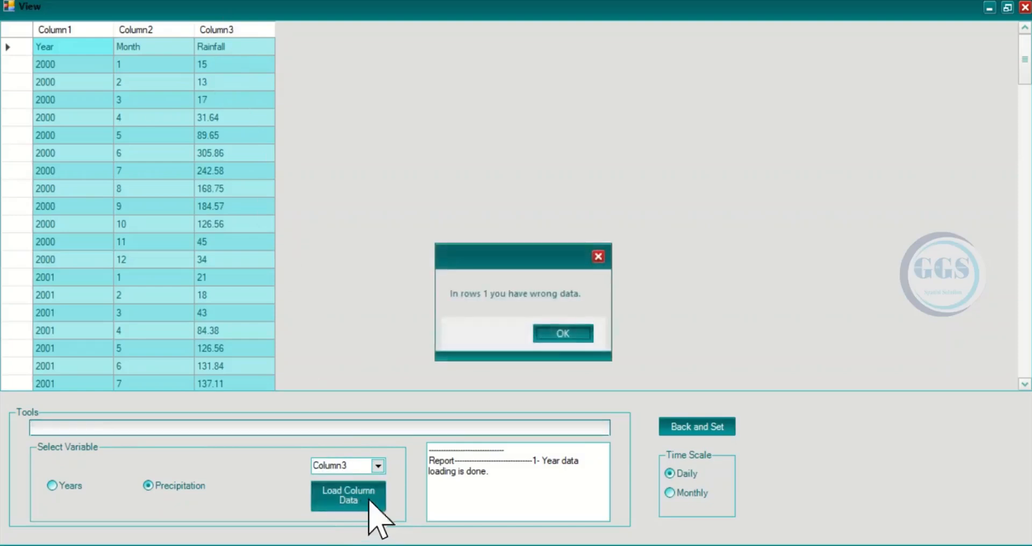
left_click(561, 334)
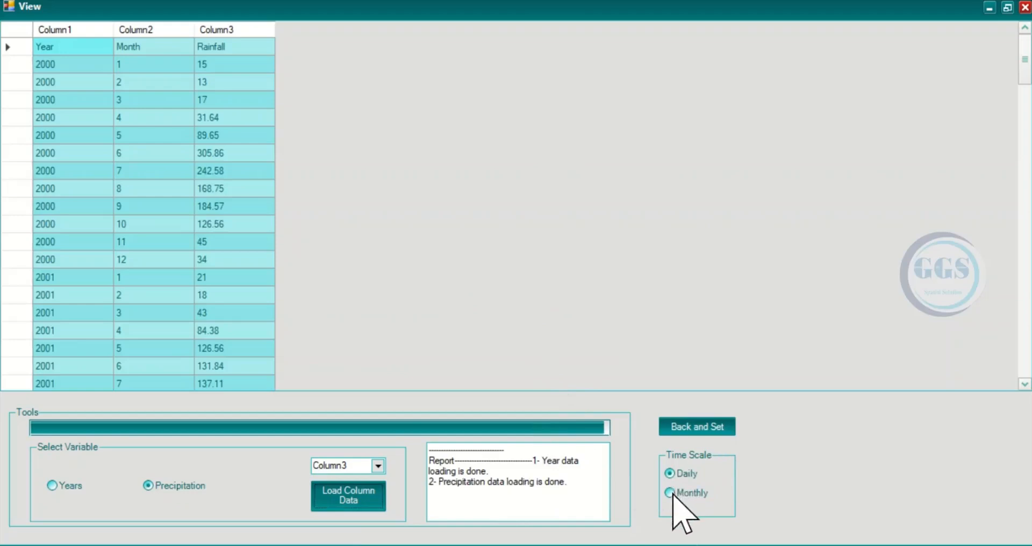
left_click(692, 428)
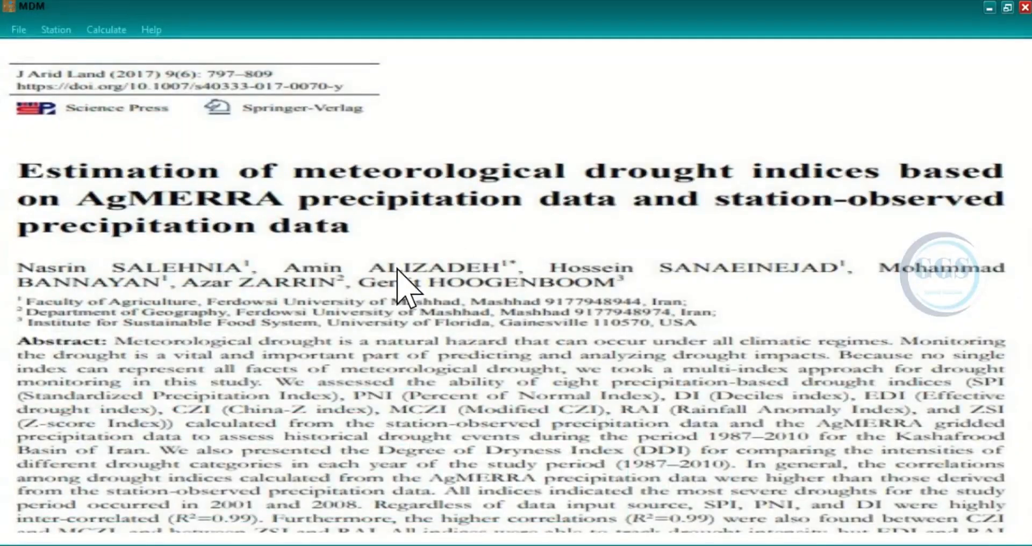
Step: Calculate the monthly SPI for a new station and widen the results table's year column to show full years
left_click(102, 31)
mouse_move(120, 53)
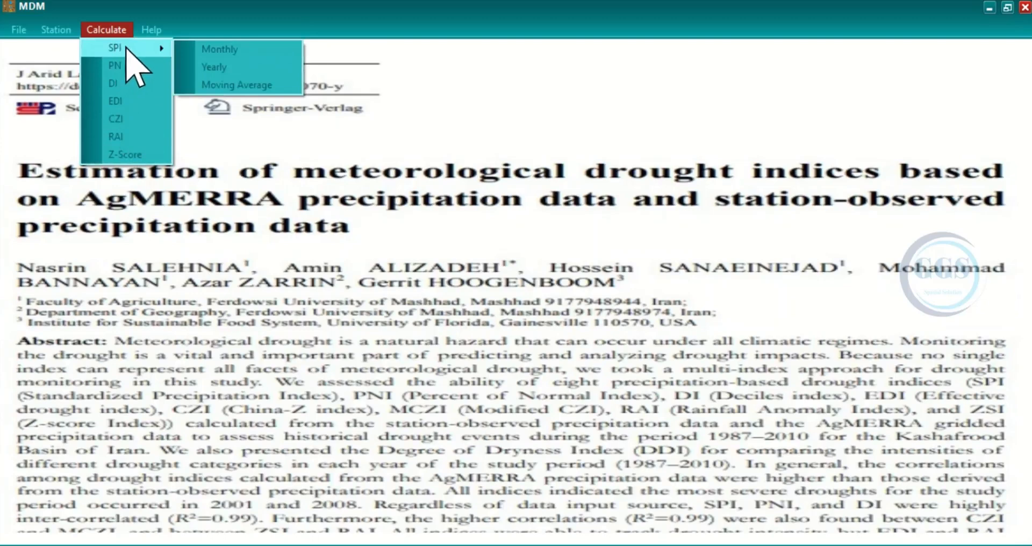
left_click(225, 51)
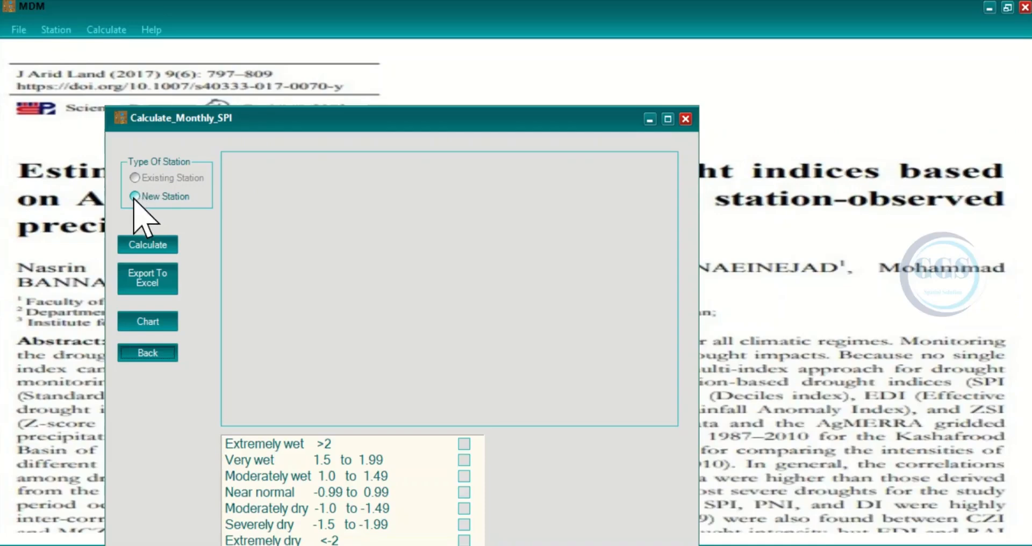
left_click(149, 249)
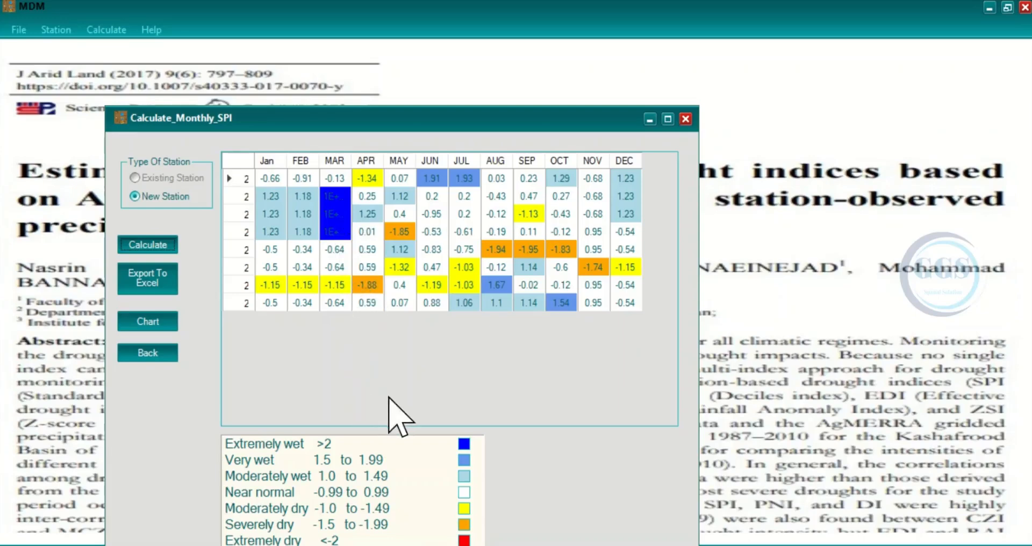
left_click_drag(252, 163, 273, 164)
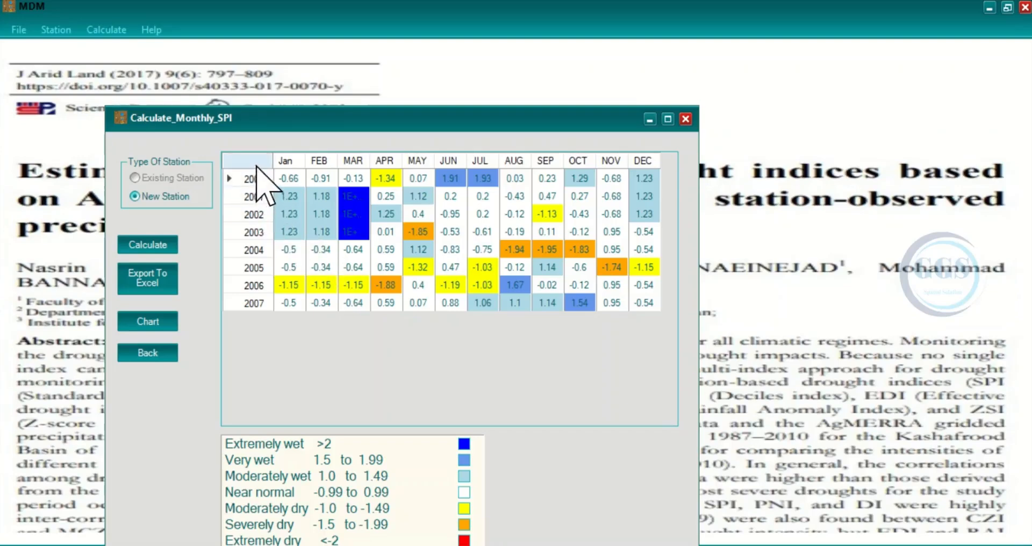
Step: Export the monthly SPI table to an Excel file named SPI in the Rainfall Indices folder
left_click(151, 278)
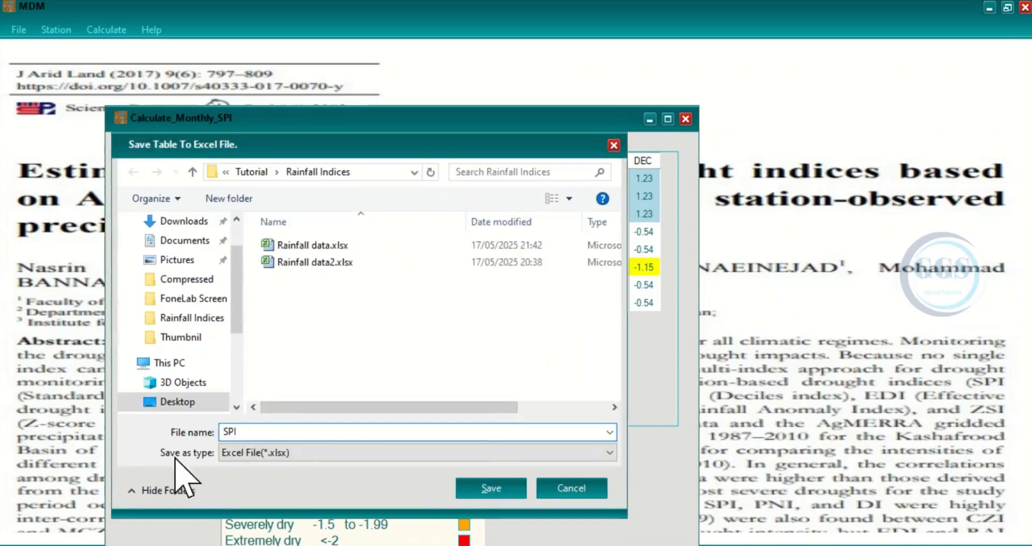
left_click(506, 490)
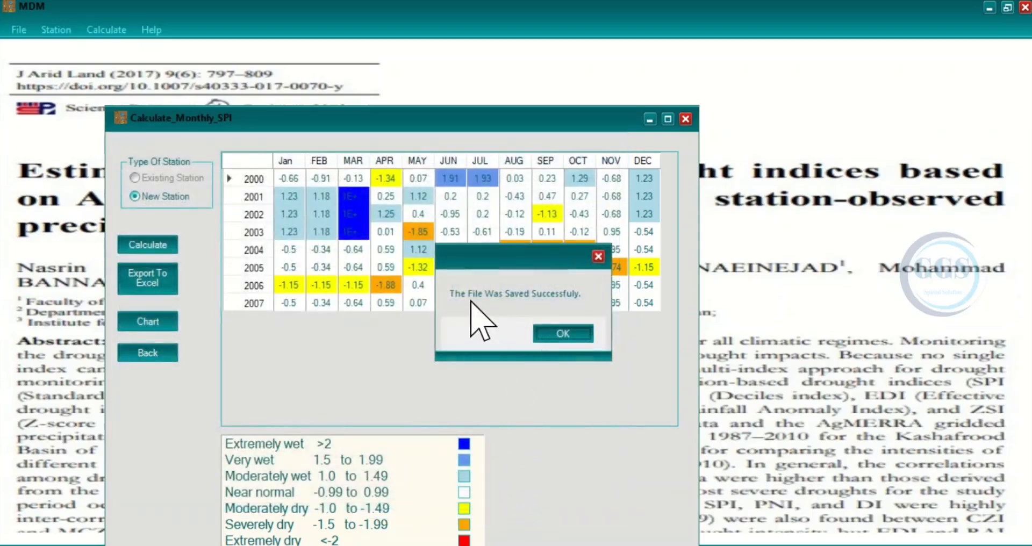
left_click(555, 335)
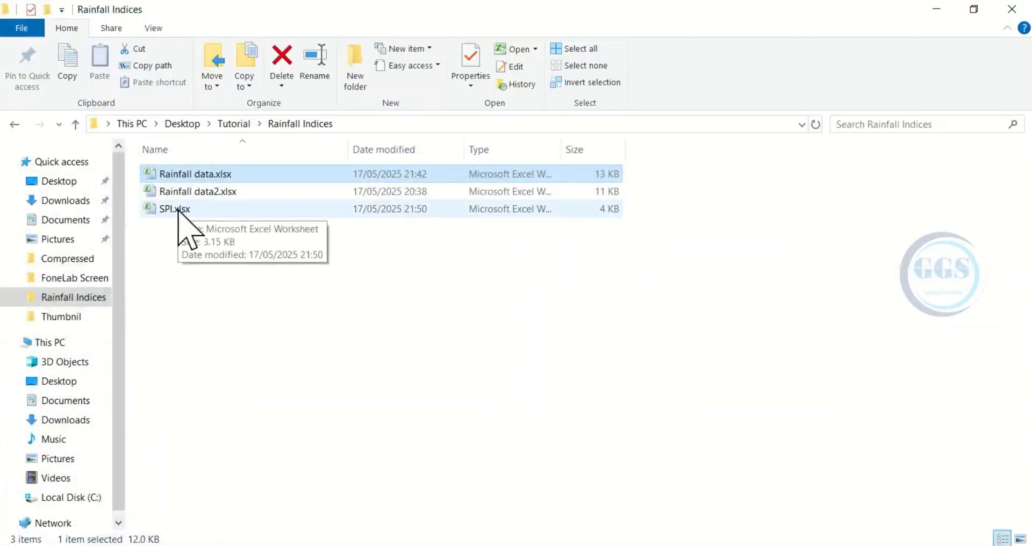
Step: Open the exported SPI.xlsx from the Rainfall Indices folder to examine its monthly values, and return to MDM
double_click(179, 210)
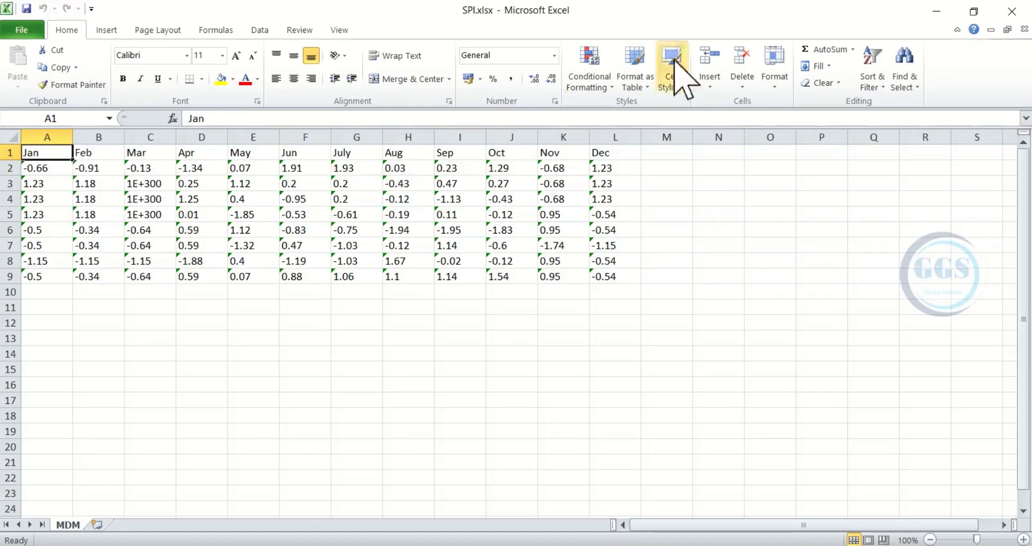
left_click(938, 11)
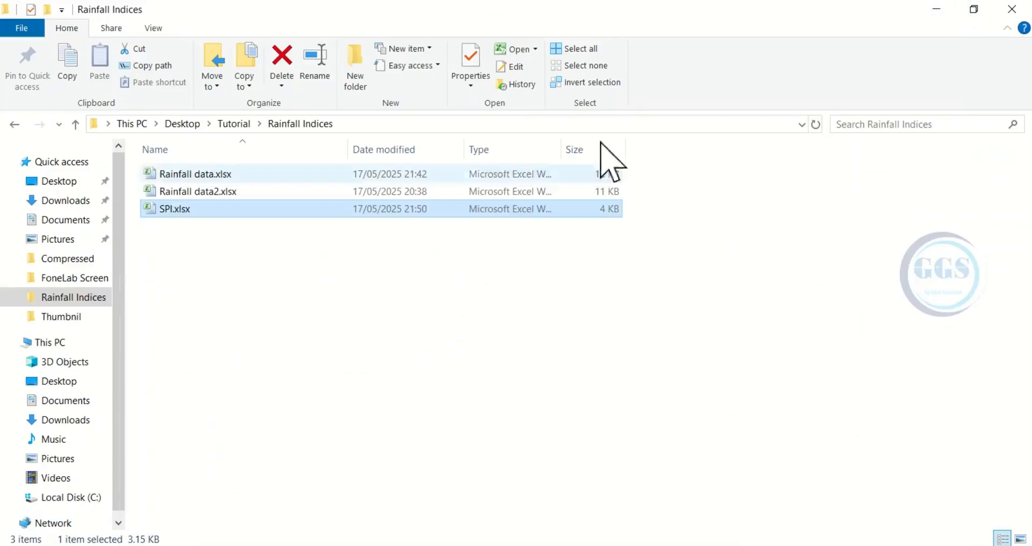
left_click(937, 11)
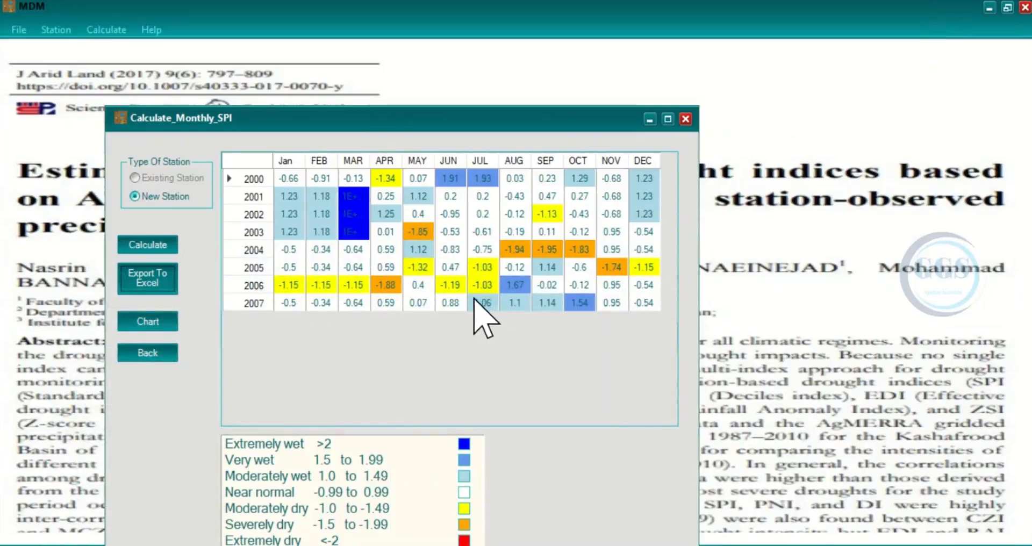
Step: Chart the monthly SPI for the January column and enlarge the chart window
left_click(289, 161)
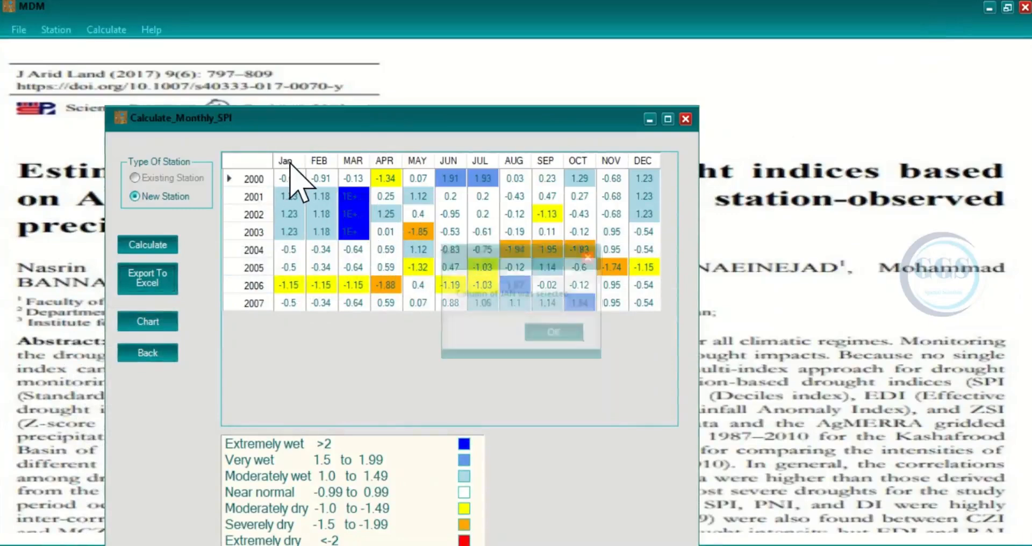
left_click(557, 333)
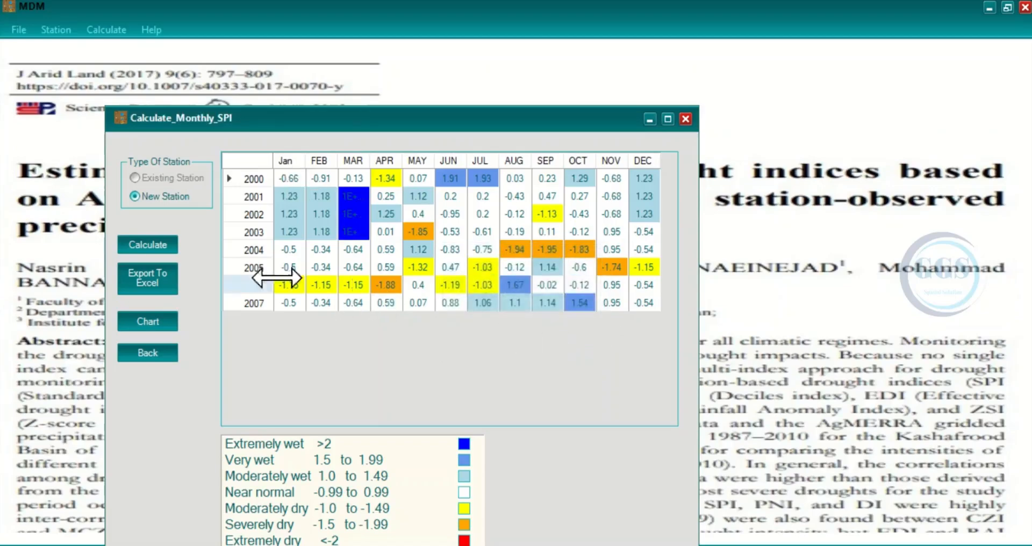
left_click(146, 322)
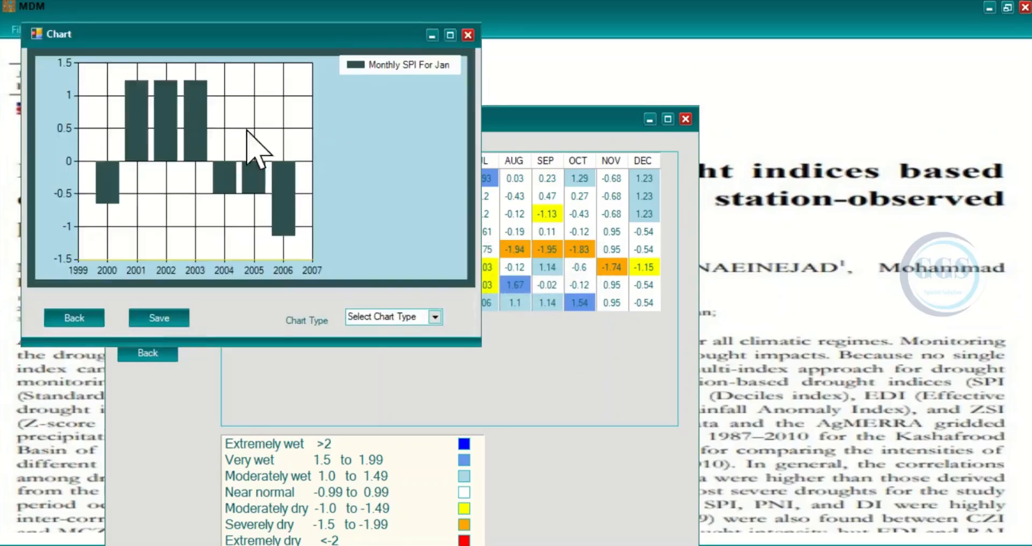
left_click_drag(304, 38, 402, 74)
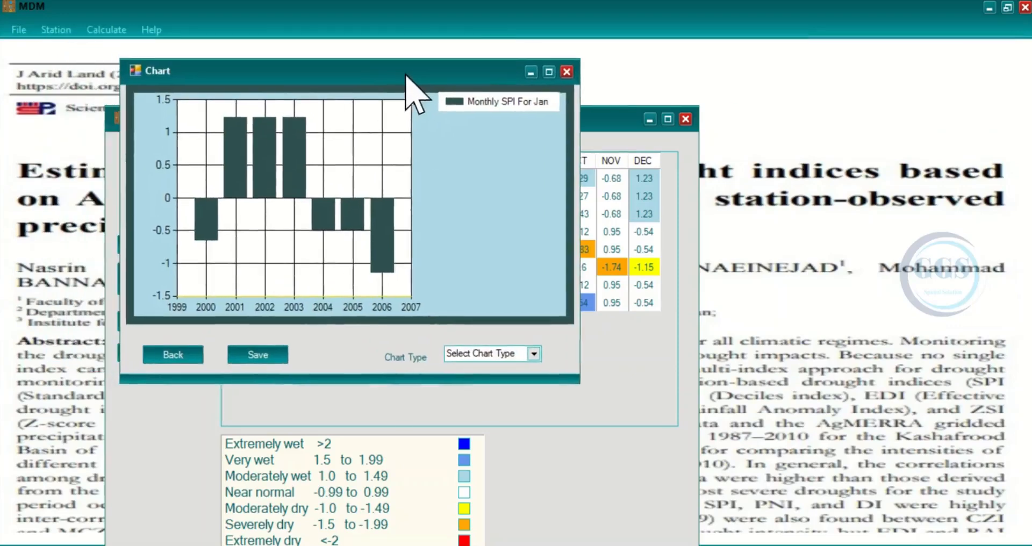
left_click_drag(575, 377, 630, 453)
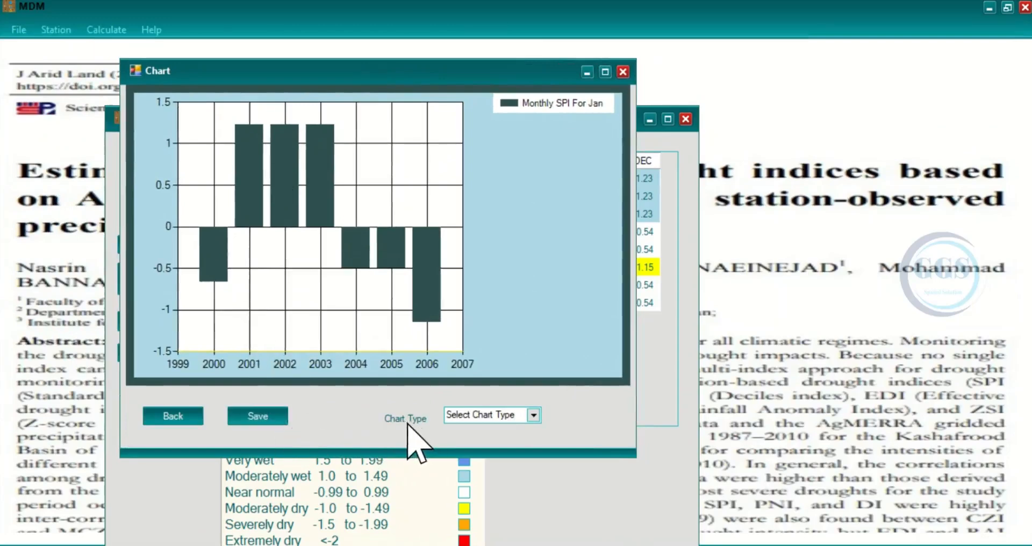
Step: Change the January SPI chart to the Line type, and close the chart
left_click(535, 416)
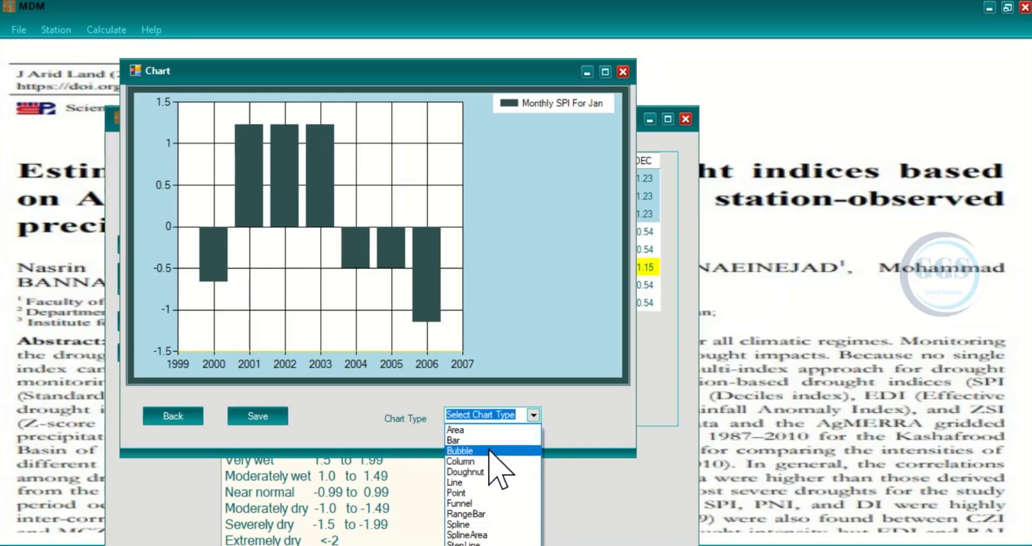
left_click(455, 482)
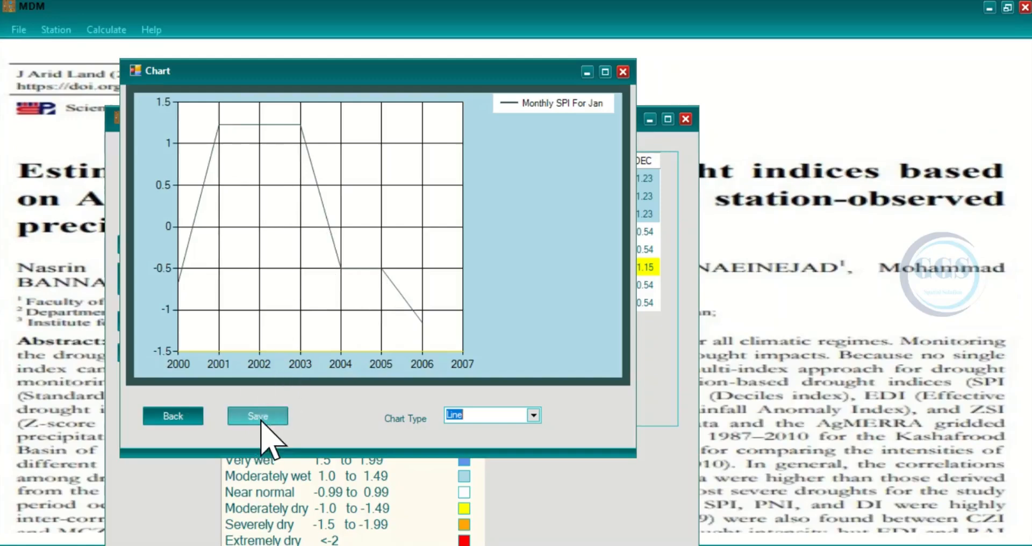
left_click(624, 71)
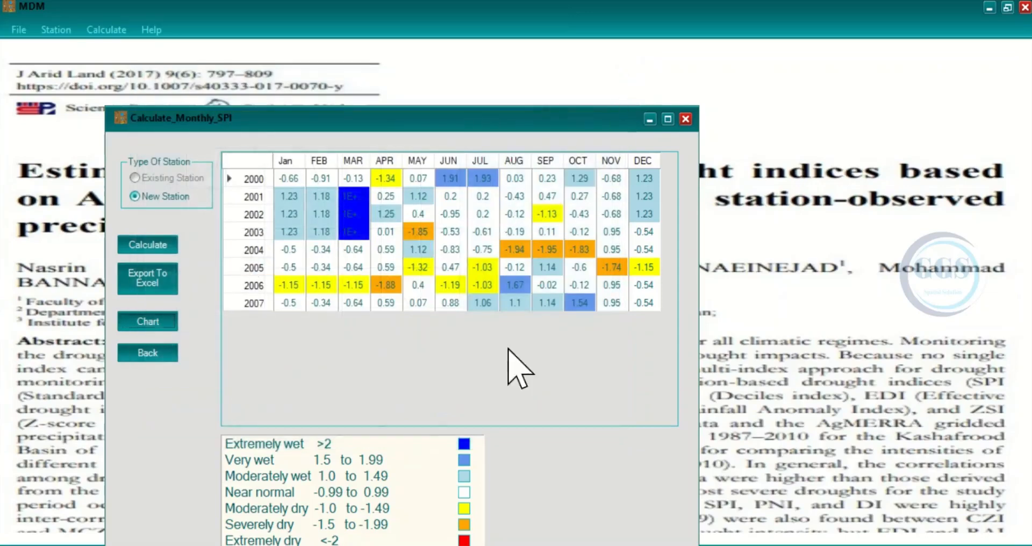
Step: Move the monthly SPI window up to show its full legend, then capture the results table with Snipping Tool and copy the snip
left_click(403, 122)
left_click_drag(403, 123, 425, 87)
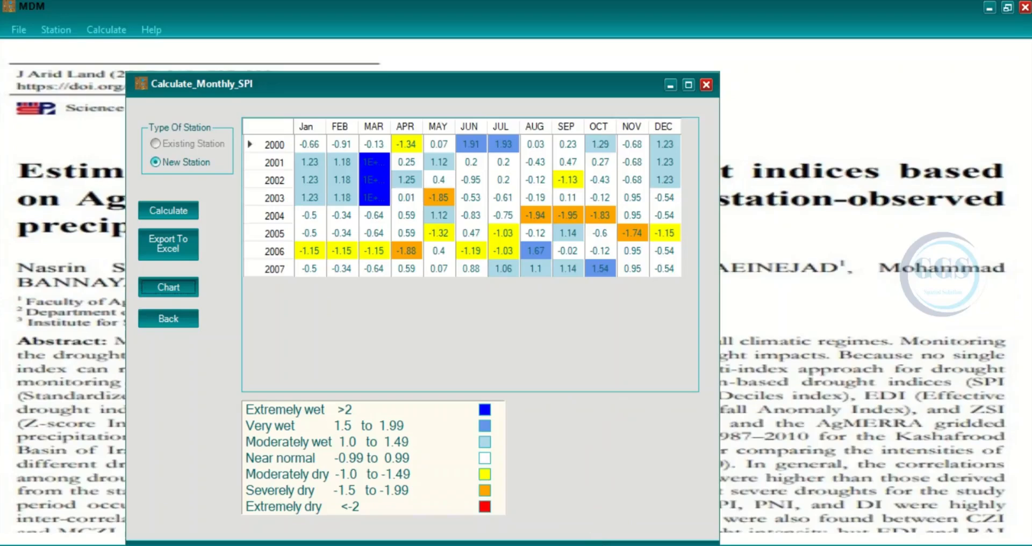
left_click(510, 545)
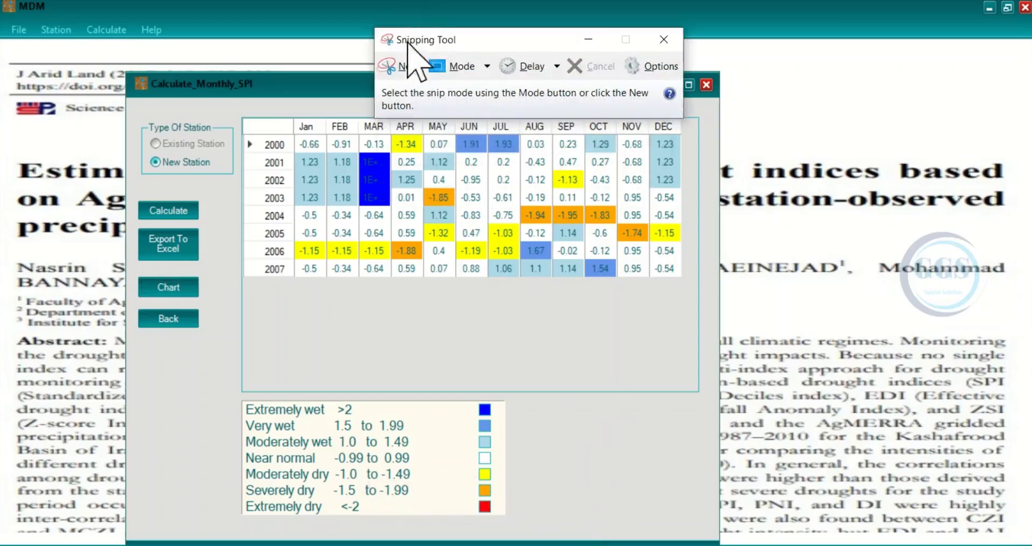
left_click(408, 66)
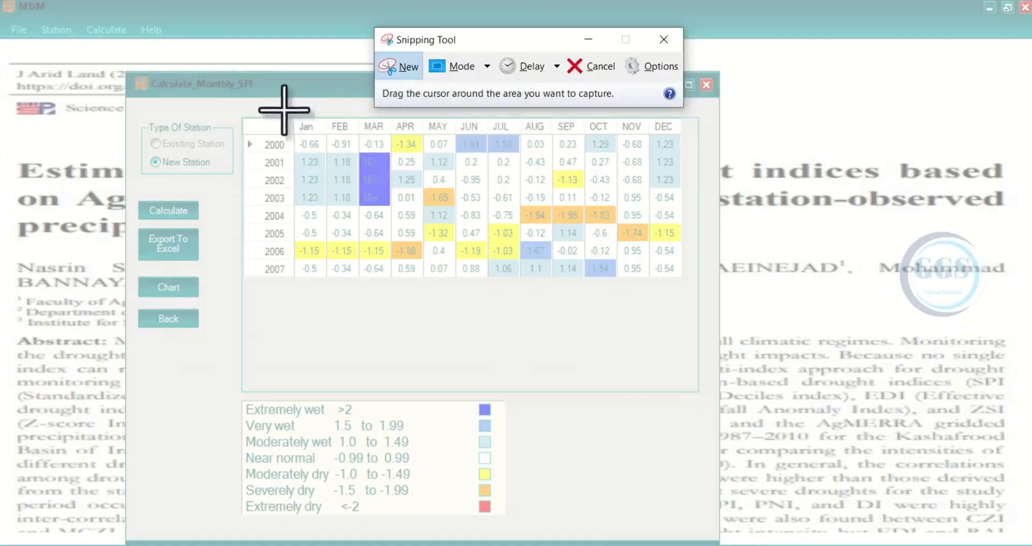
left_click_drag(243, 116, 694, 301)
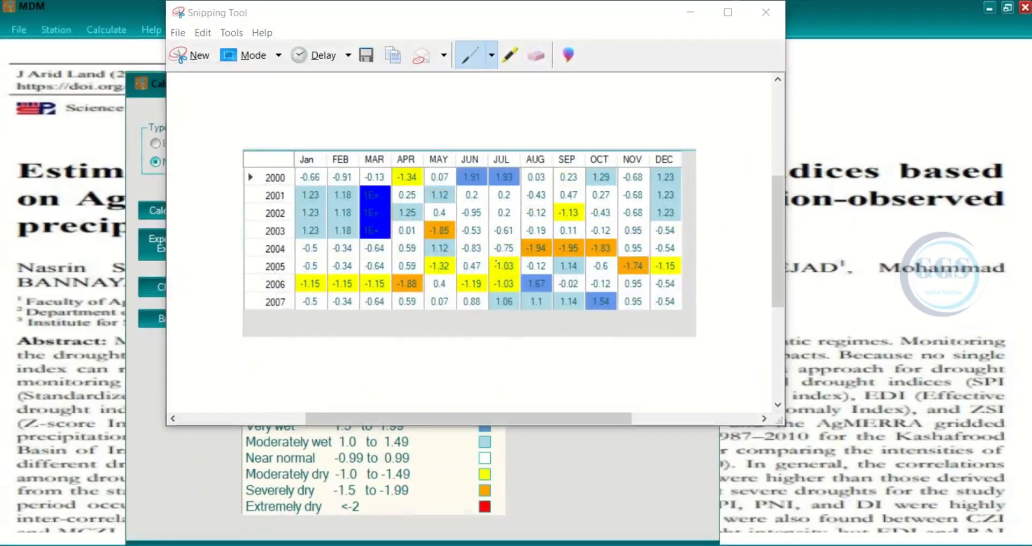
right_click(496, 261)
left_click(534, 288)
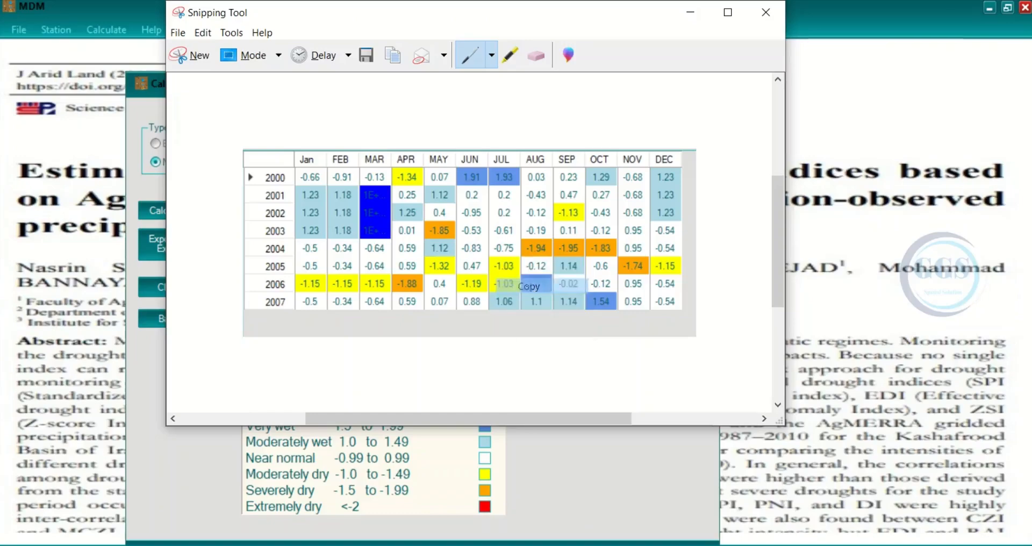